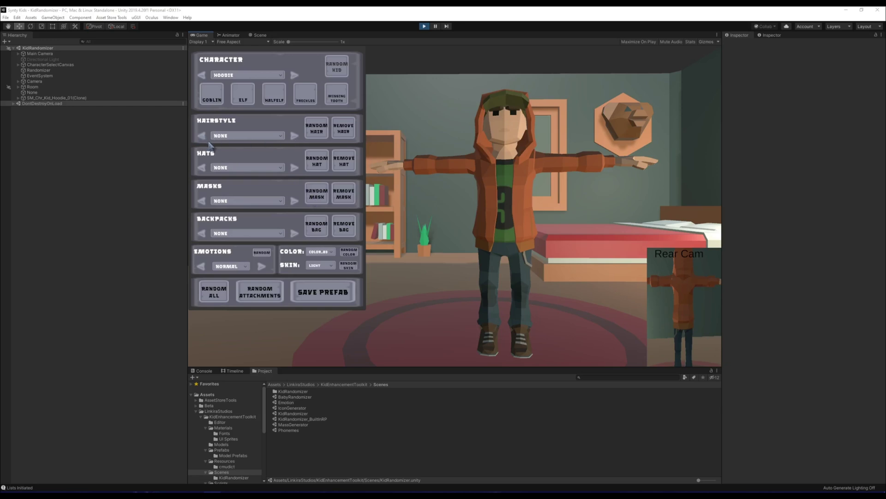
- Cycle the kid's hairstyle forward from NONE to HAIR_BUN
{"action": "left_click", "coordinate": [294, 138]}
{"action": "left_click", "coordinate": [294, 138]}
{"action": "left_click", "coordinate": [295, 137]}
{"action": "left_click", "coordinate": [294, 138]}
{"action": "left_click", "coordinate": [294, 138]}
{"action": "left_click", "coordinate": [294, 137]}
{"action": "left_click", "coordinate": [295, 138]}
{"action": "left_click", "coordinate": [294, 138]}
- Choose HAIR_LONG_04 and then HAIR_CORNROWS from the list of hairstyles
{"action": "left_click", "coordinate": [278, 136]}
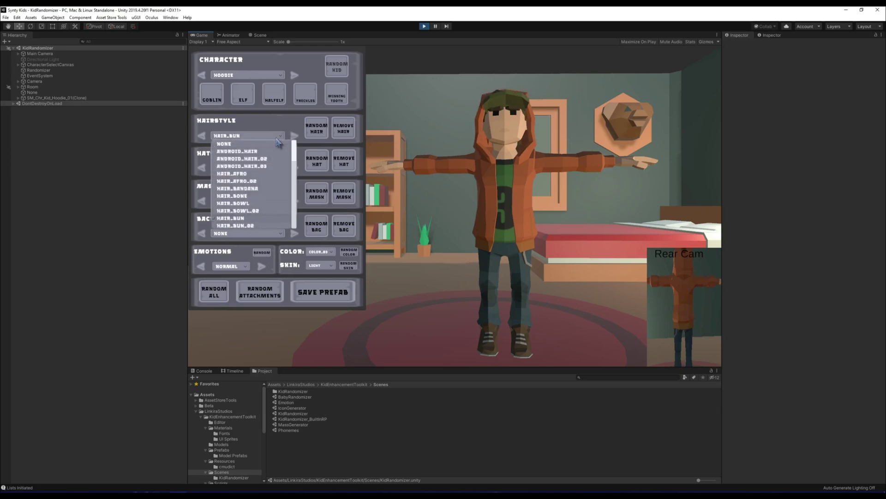
{"action": "scroll", "coordinate": [267, 213], "scroll_direction": "down", "scroll_amount": 5}
{"action": "left_click", "coordinate": [259, 200]}
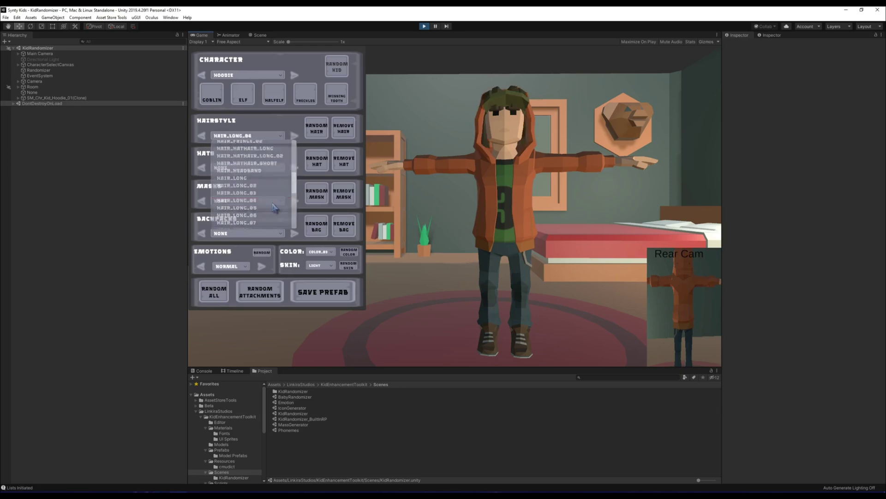
{"action": "left_click", "coordinate": [279, 136]}
{"action": "scroll", "coordinate": [275, 211], "scroll_direction": "down", "scroll_amount": 1}
{"action": "scroll", "coordinate": [276, 211], "scroll_direction": "down", "scroll_amount": 1}
{"action": "left_click", "coordinate": [275, 211]}
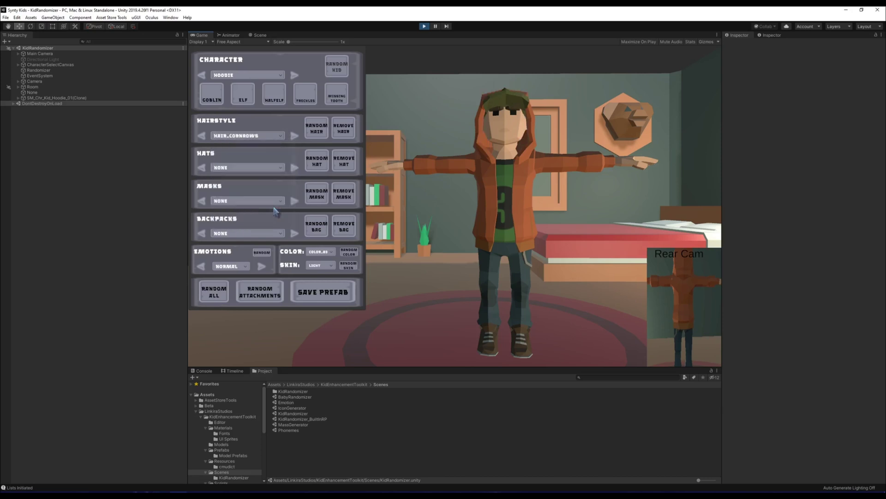
- Cycle the hairstyle forward from the cornrows to HAIR_LONG
{"action": "left_click", "coordinate": [295, 136]}
{"action": "left_click", "coordinate": [295, 136]}
{"action": "left_click", "coordinate": [294, 136]}
{"action": "left_click", "coordinate": [294, 136]}
{"action": "left_click", "coordinate": [294, 136]}
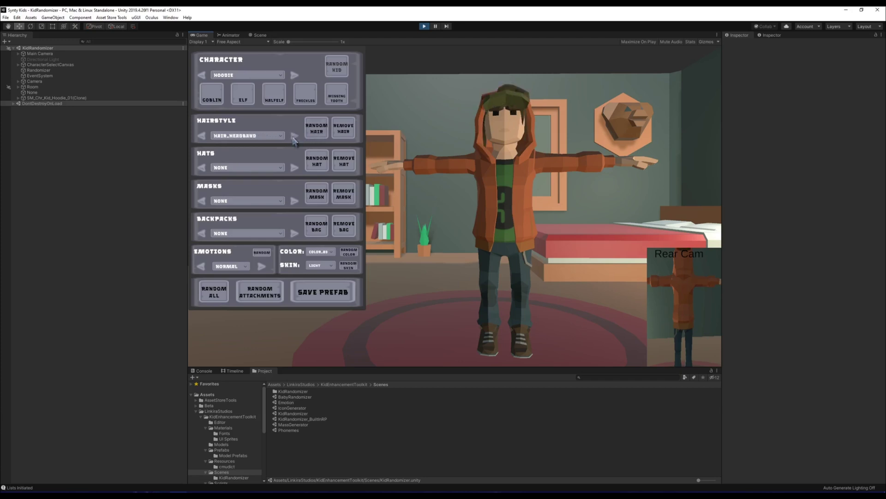
- Give the kid the EARMUFFS hat and the GLASSES_04 mask
{"action": "left_click", "coordinate": [294, 168]}
{"action": "left_click", "coordinate": [294, 168]}
{"action": "left_click", "coordinate": [294, 168]}
{"action": "left_click", "coordinate": [295, 201]}
{"action": "left_click", "coordinate": [295, 201]}
{"action": "left_click", "coordinate": [295, 201]}
{"action": "left_click", "coordinate": [295, 201]}
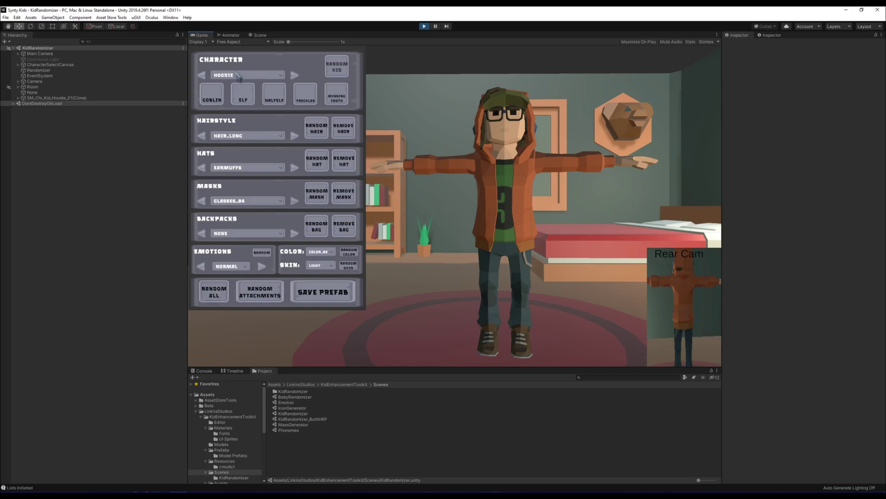
- Switch the character to HOODIE_02 and randomize its attachments several times
{"action": "left_click", "coordinate": [294, 75]}
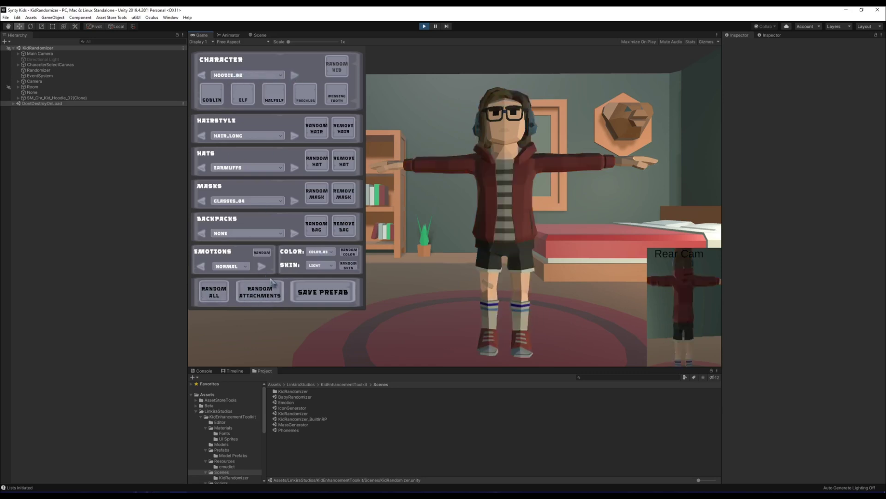
{"action": "left_click", "coordinate": [270, 296]}
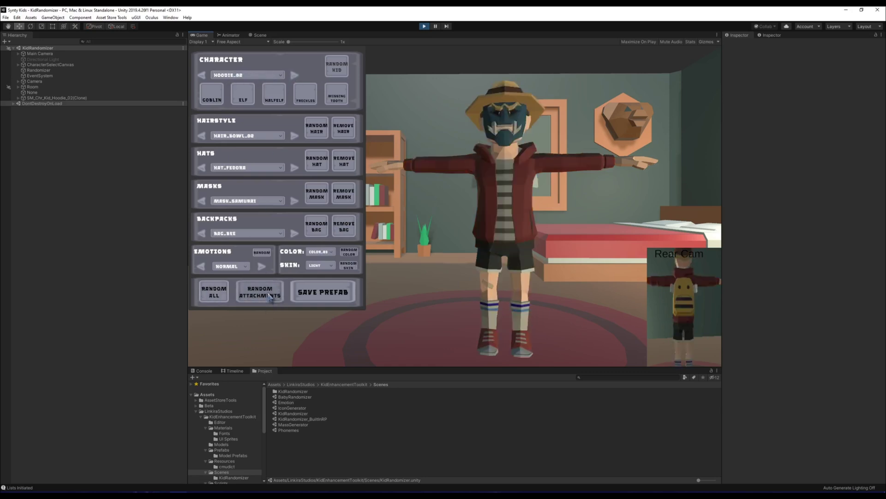
{"action": "left_click", "coordinate": [271, 295]}
{"action": "left_click", "coordinate": [270, 295]}
{"action": "left_click", "coordinate": [270, 296]}
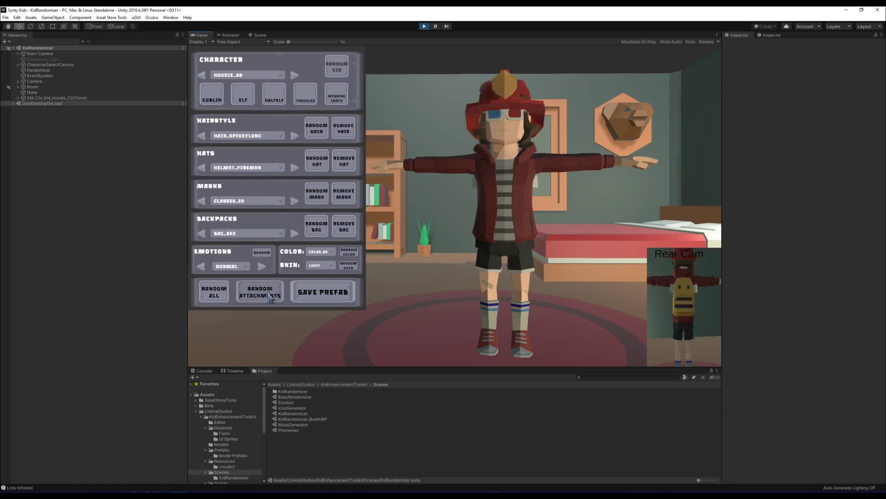
{"action": "left_click", "coordinate": [271, 296]}
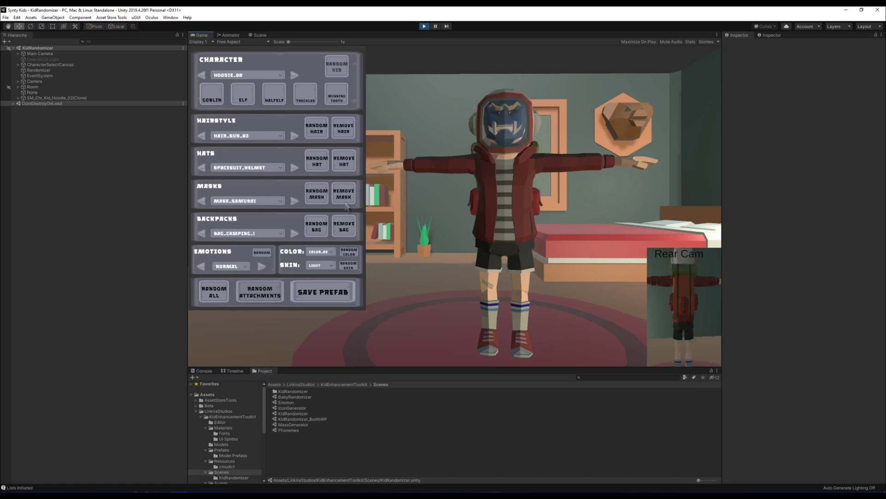
{"action": "left_click", "coordinate": [256, 291]}
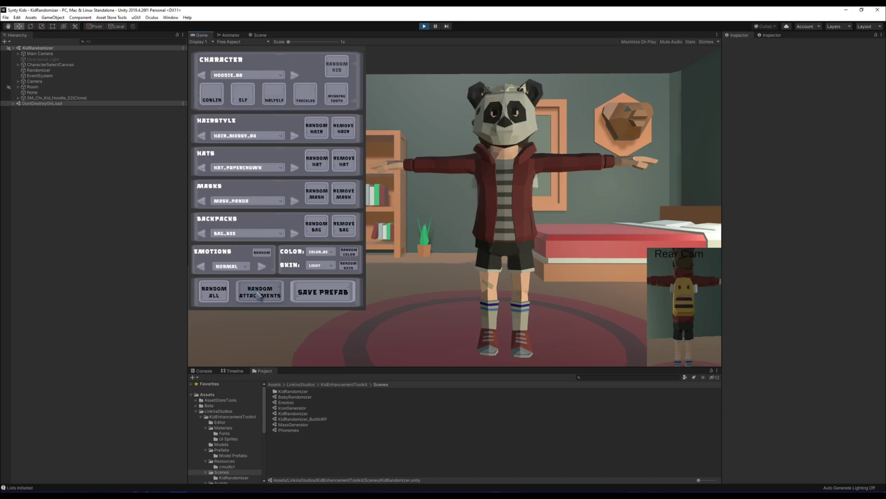
{"action": "left_click", "coordinate": [259, 293]}
{"action": "left_click", "coordinate": [261, 296]}
{"action": "left_click", "coordinate": [261, 296]}
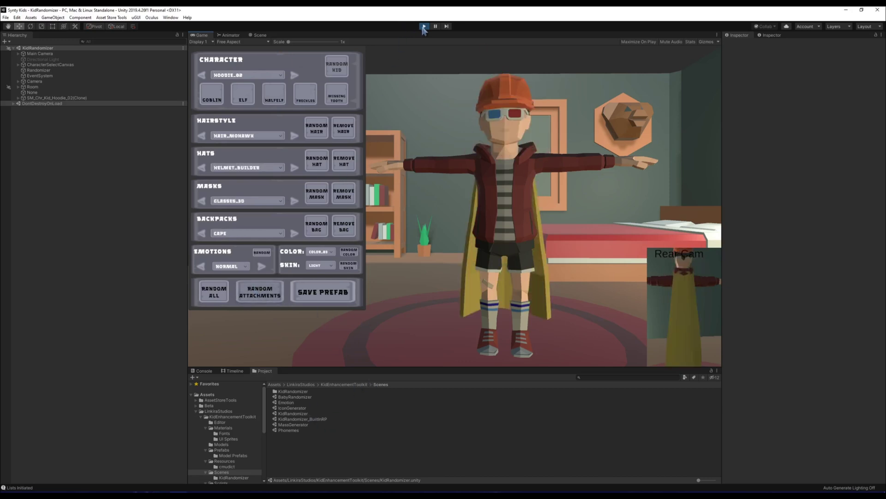
- Exit play mode, open the Phonemes scene and show the contents of the Assets > Resources folder
{"action": "double_click", "coordinate": [303, 429]}
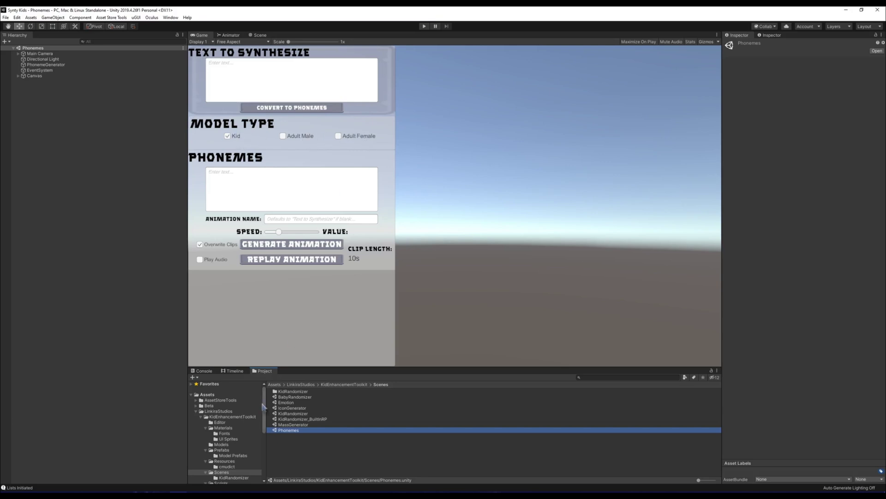
{"action": "scroll", "coordinate": [218, 422], "scroll_direction": "down", "scroll_amount": 3}
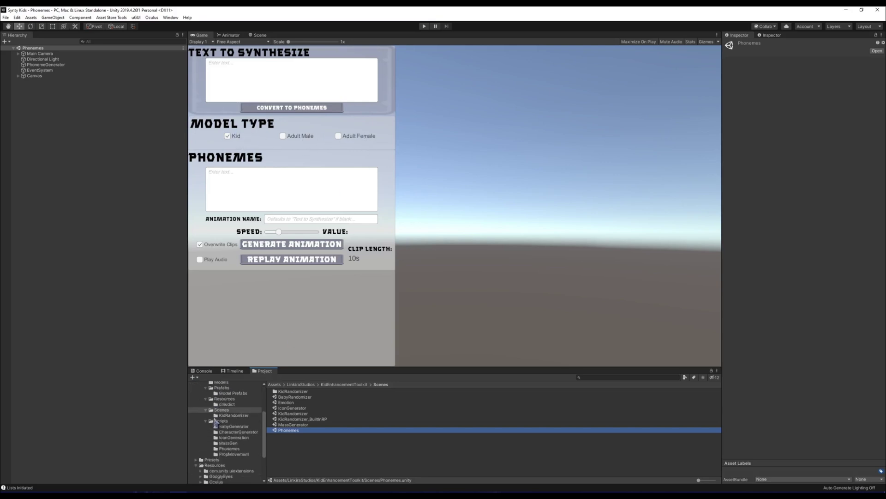
{"action": "scroll", "coordinate": [224, 468], "scroll_direction": "down", "scroll_amount": 2}
{"action": "left_click", "coordinate": [222, 466]}
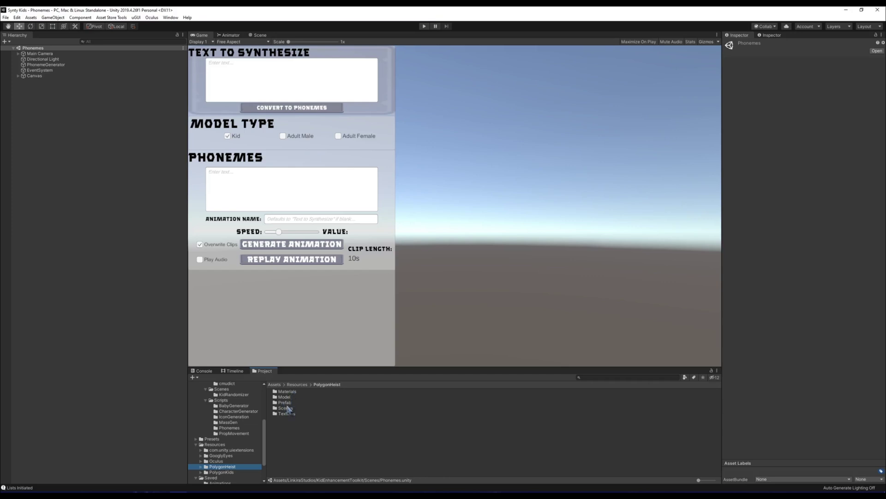
{"action": "left_click", "coordinate": [214, 445]}
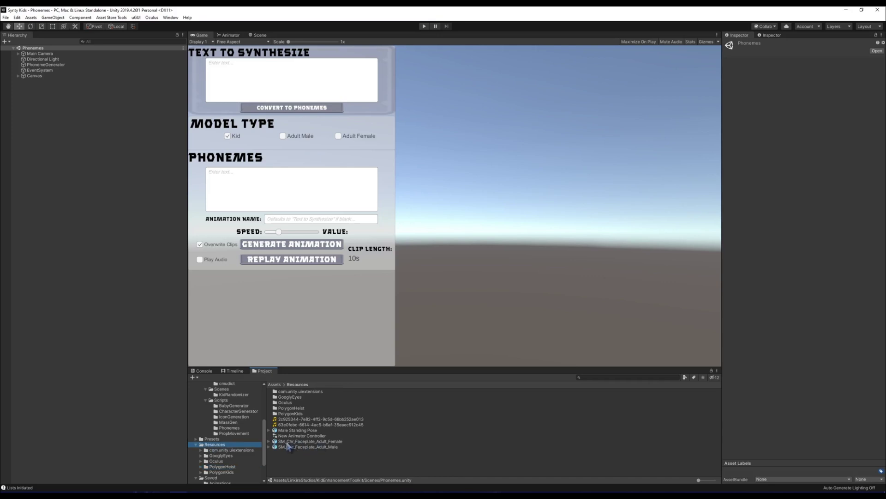
- Expand the adult female and adult male faceplate models and preview each faceplate mesh from the front
{"action": "left_click", "coordinate": [329, 447]}
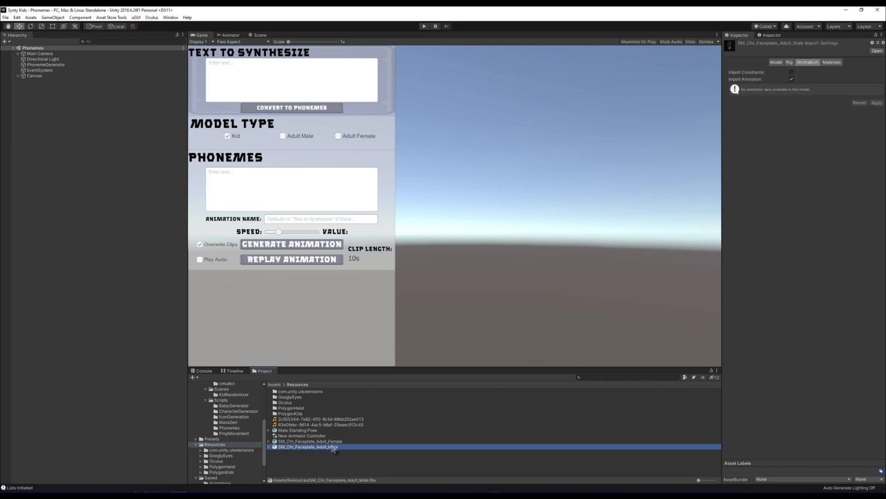
{"action": "key", "text": "Up"}
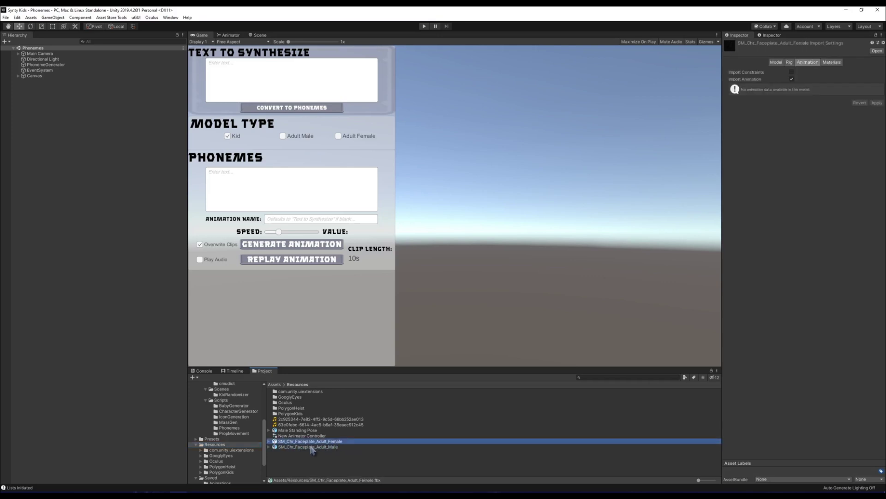
{"action": "left_click", "coordinate": [269, 441]}
{"action": "left_click", "coordinate": [298, 452]}
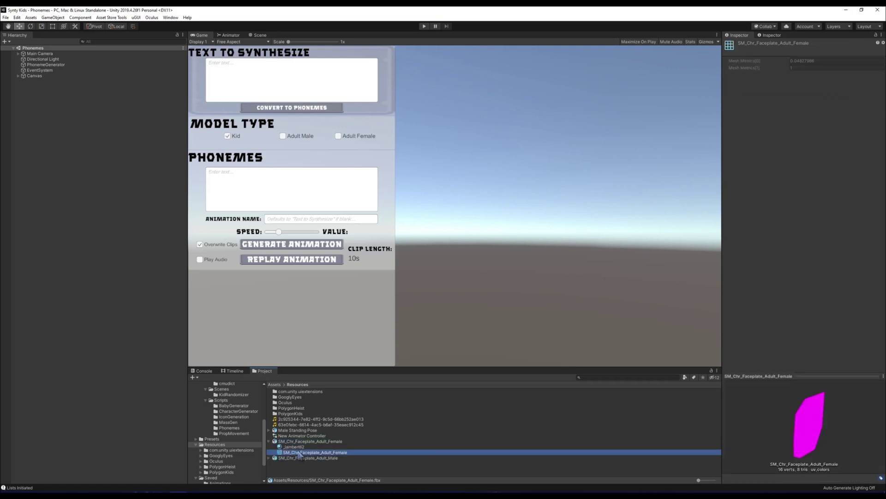
{"action": "left_click_drag", "start_coordinate": [780, 428], "coordinate": [851, 440]}
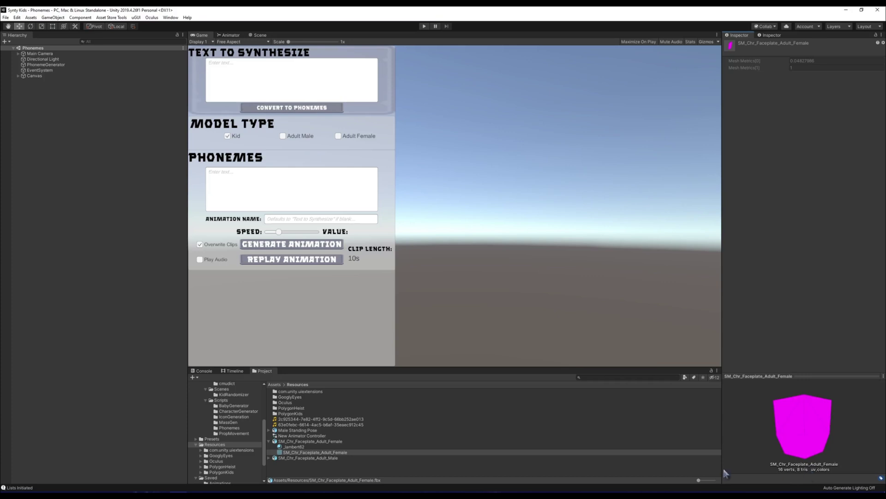
{"action": "left_click", "coordinate": [269, 458]}
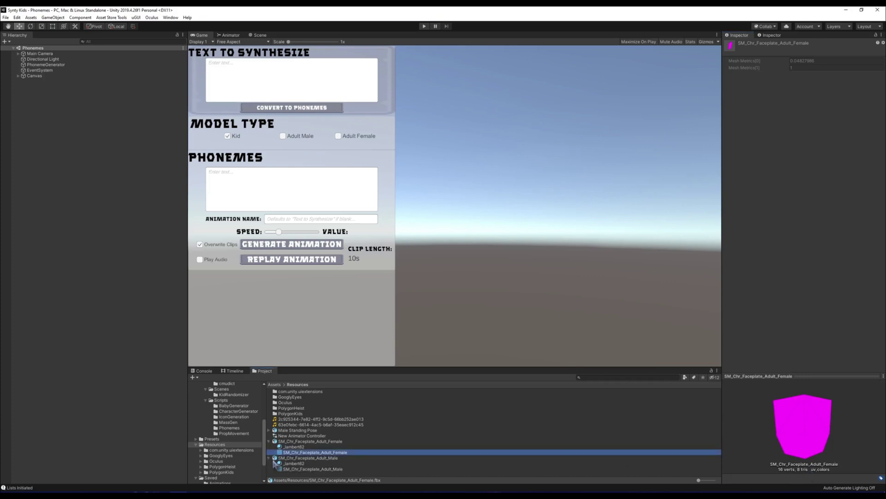
{"action": "left_click", "coordinate": [303, 469]}
{"action": "left_click_drag", "start_coordinate": [793, 445], "coordinate": [851, 428]}
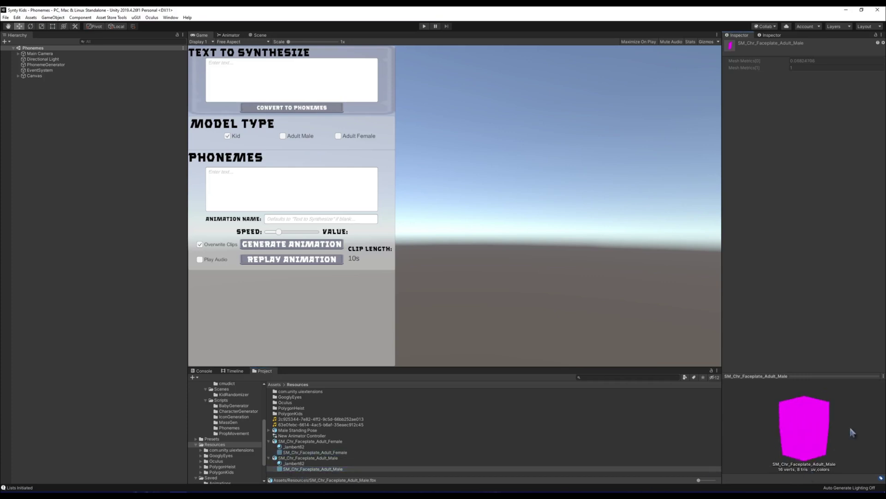
- Compare the shape of SM_Chr_Faceplate_Adult_Female with SM_Chr_Faceplate_Adult_Male by rotating their mesh previews
{"action": "left_click", "coordinate": [329, 447]}
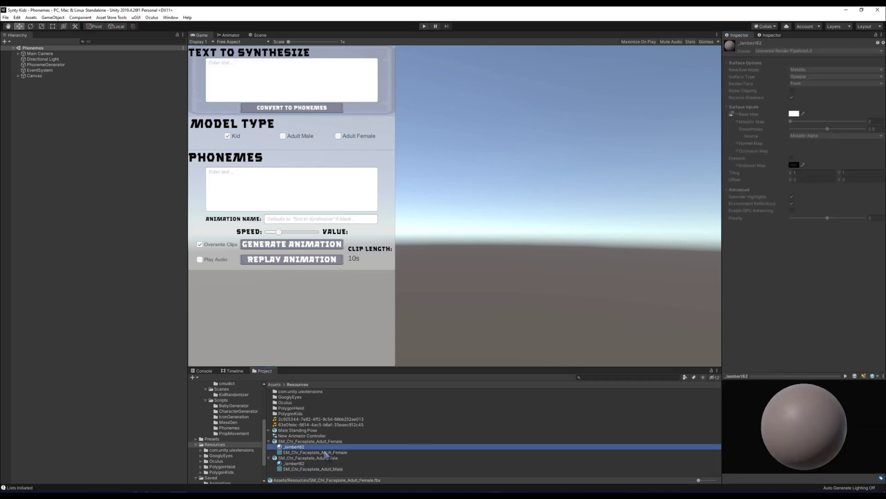
{"action": "left_click", "coordinate": [327, 452]}
{"action": "left_click_drag", "start_coordinate": [770, 438], "coordinate": [783, 449]}
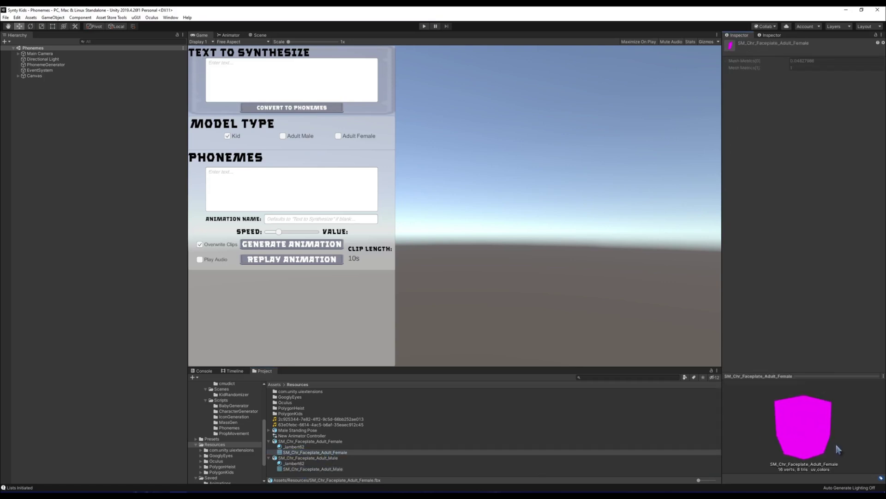
{"action": "left_click", "coordinate": [312, 468]}
{"action": "left_click_drag", "start_coordinate": [739, 469], "coordinate": [855, 464]}
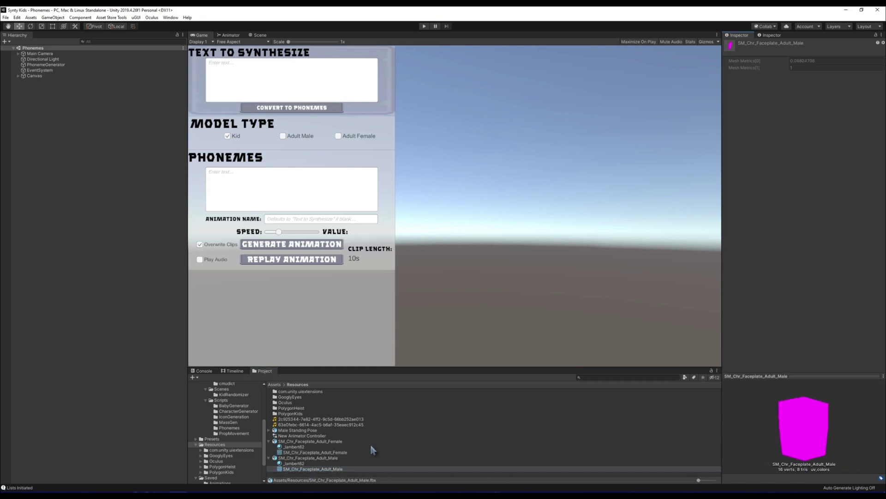
{"action": "left_click", "coordinate": [327, 452]}
{"action": "left_click_drag", "start_coordinate": [853, 459], "coordinate": [817, 438]}
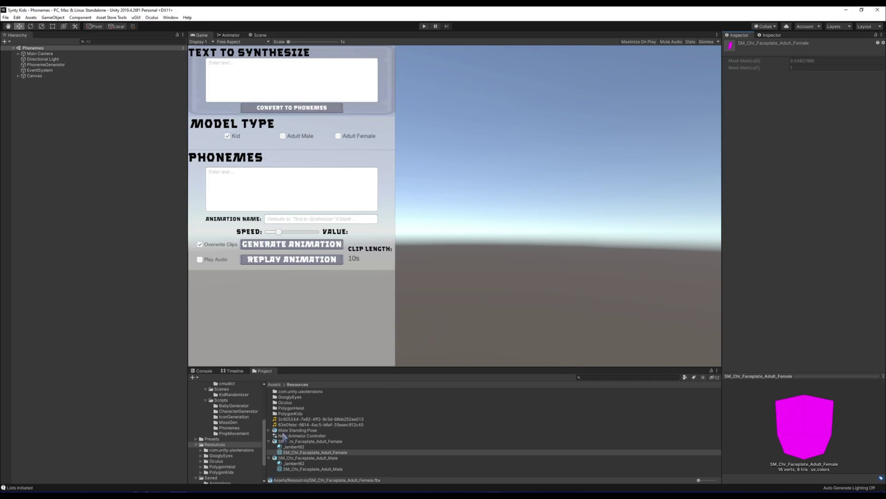
- Add the Character_Female_Overall_01 prefab from PolygonHeist's FixedScaleCharacters folder to the Phonemes scene
{"action": "left_click", "coordinate": [224, 466]}
{"action": "double_click", "coordinate": [285, 403]}
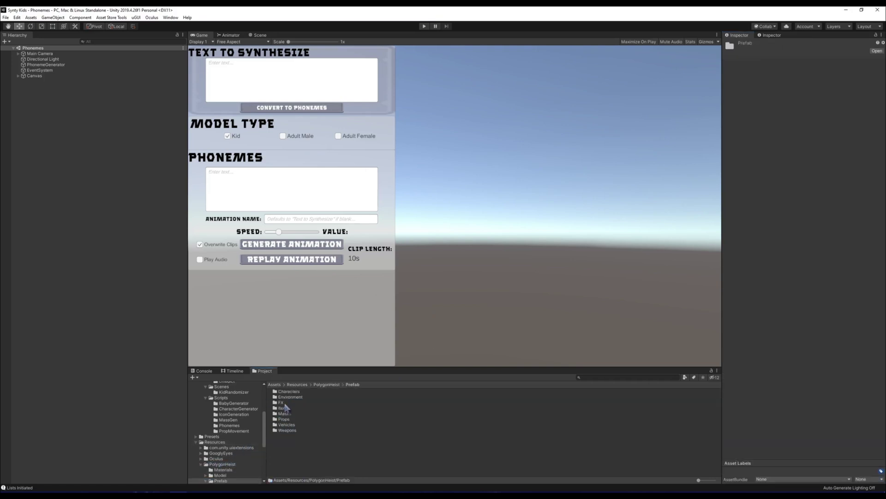
{"action": "double_click", "coordinate": [293, 391]}
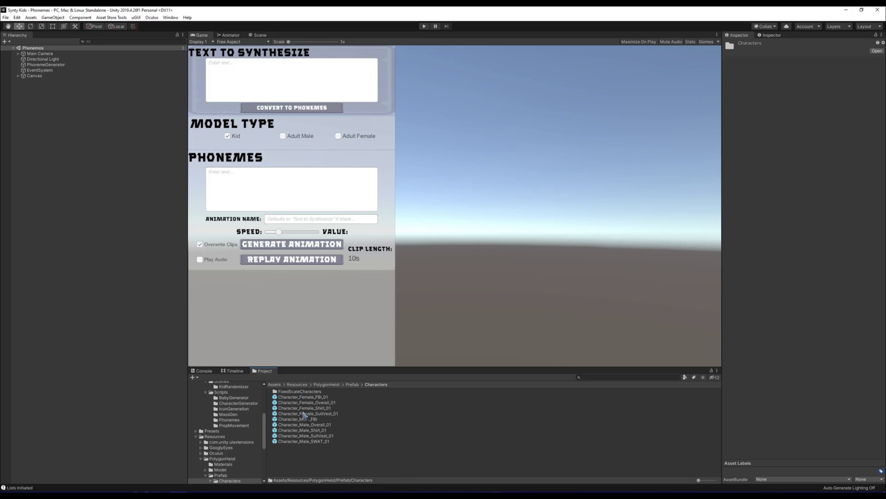
{"action": "double_click", "coordinate": [300, 391]}
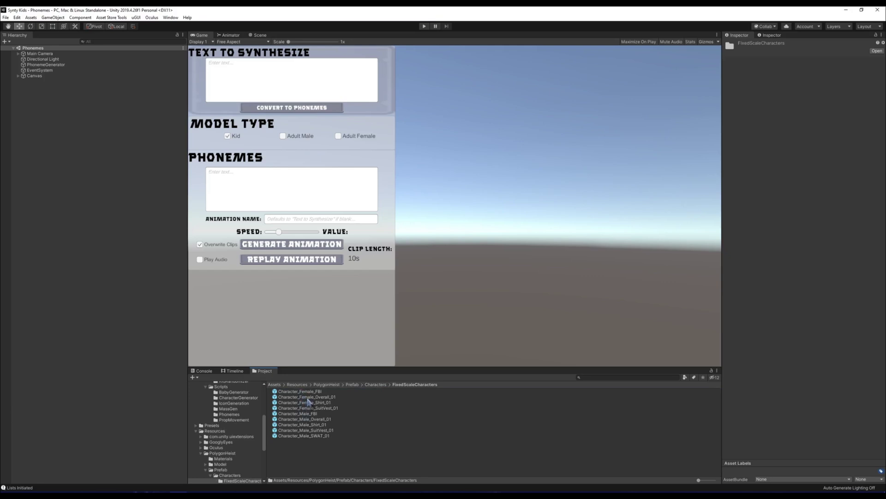
{"action": "left_click_drag", "start_coordinate": [307, 397], "coordinate": [76, 175]}
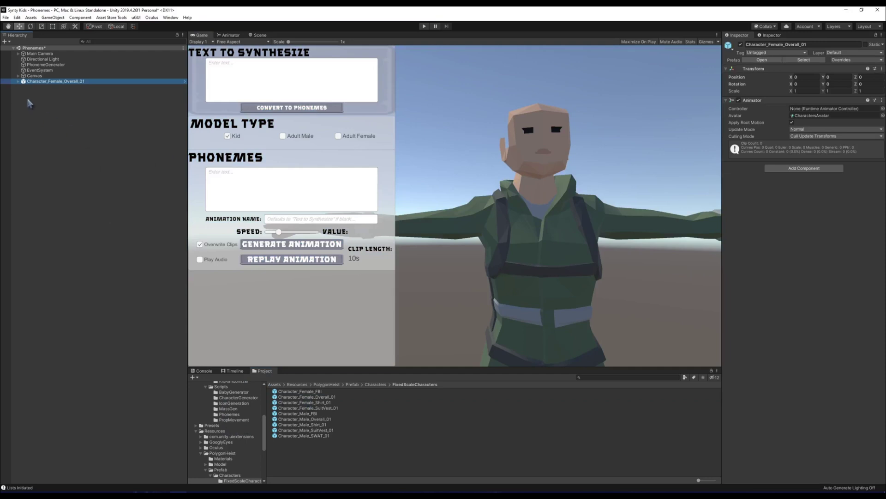
- Attach the SM_Item_Hair_Woman_01 prefab from PolygonHeist's Masks folder to the Head bone of Character_Female_Overall_01
{"action": "left_click", "coordinate": [18, 82]}
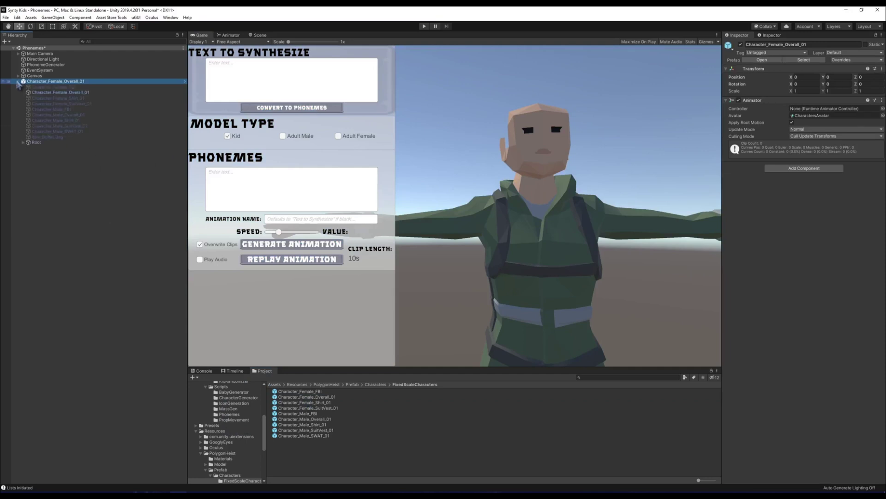
{"action": "left_click", "coordinate": [23, 142], "text": "alt"}
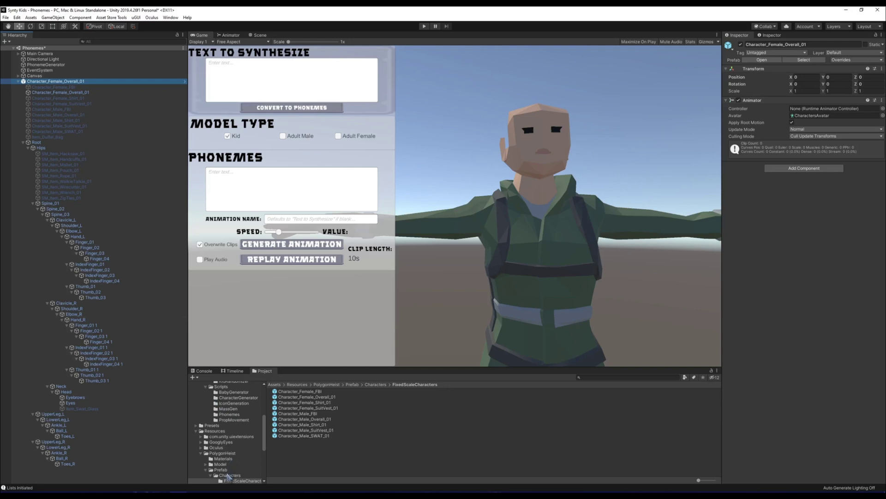
{"action": "scroll", "coordinate": [228, 476], "scroll_direction": "down", "scroll_amount": 5}
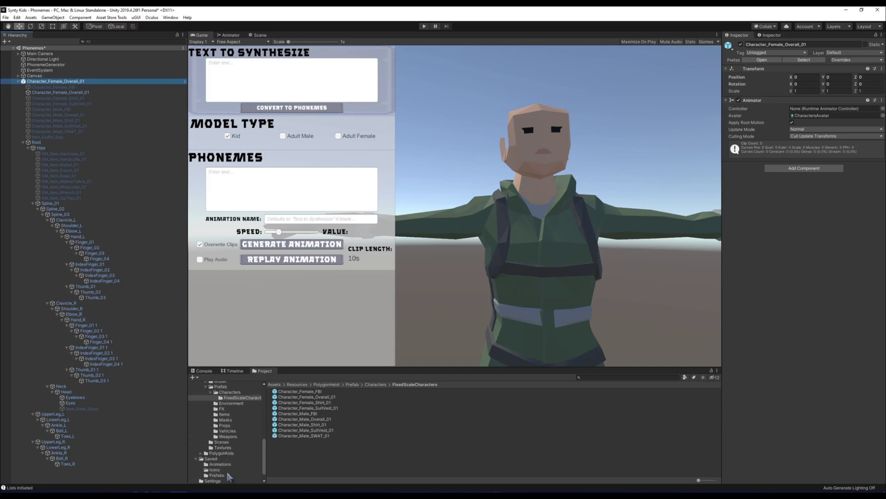
{"action": "left_click", "coordinate": [228, 419]}
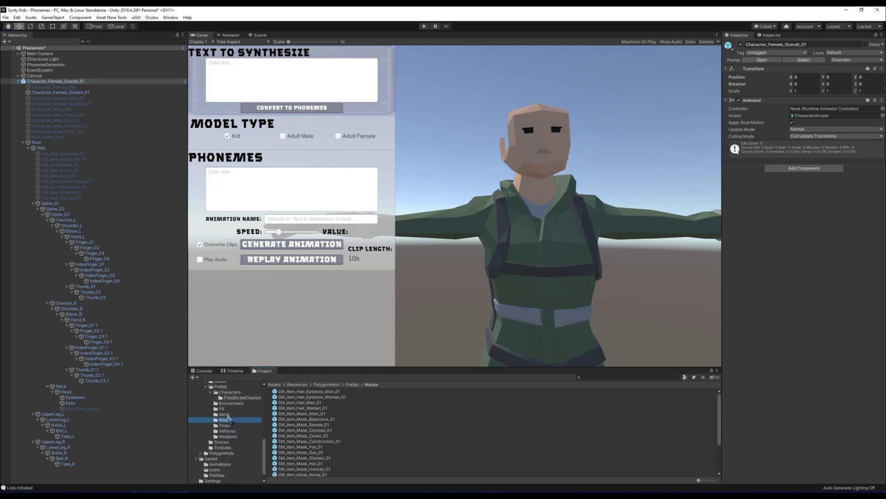
{"action": "left_click_drag", "start_coordinate": [308, 408], "coordinate": [78, 394]}
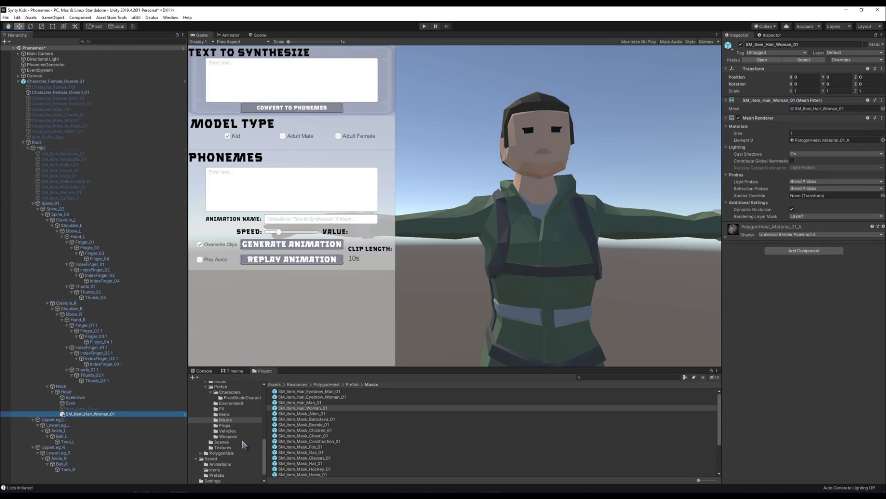
{"action": "scroll", "coordinate": [223, 405], "scroll_direction": "up", "scroll_amount": 2}
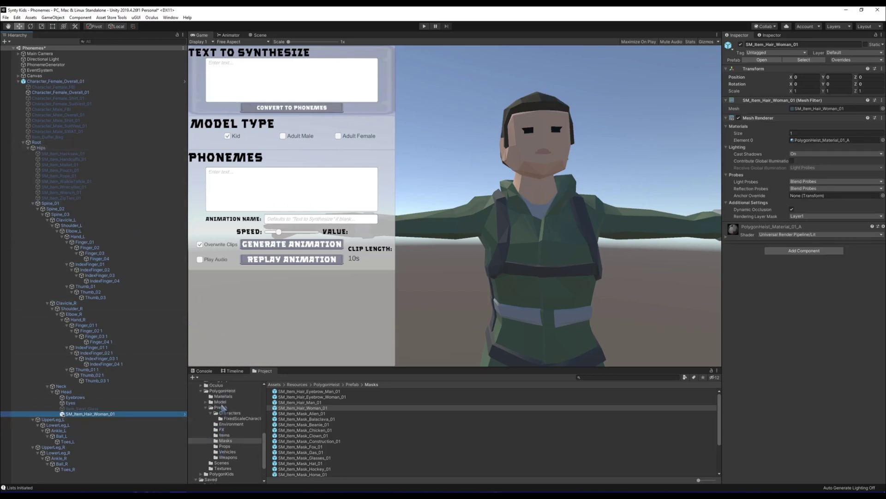
- Attach the SM_Chr_Faceplate_Adult_Female model from the Resources folder to the Head bone of Character_Female_Overall_01
{"action": "scroll", "coordinate": [222, 407], "scroll_direction": "up", "scroll_amount": 4}
{"action": "left_click", "coordinate": [220, 410]}
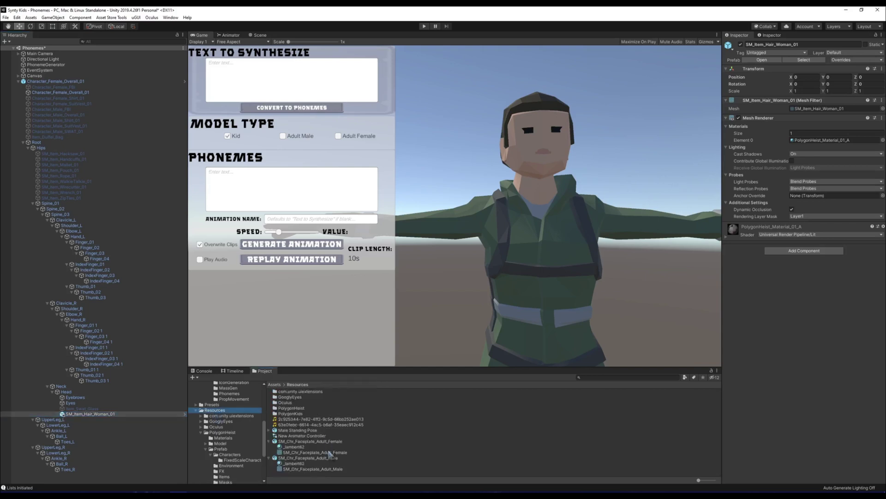
{"action": "left_click", "coordinate": [270, 447]}
{"action": "left_click", "coordinate": [269, 447]}
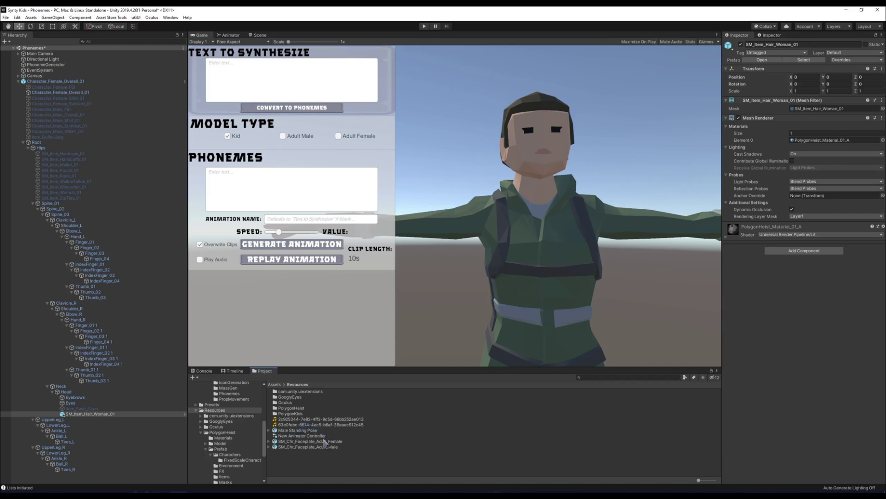
{"action": "left_click_drag", "start_coordinate": [328, 442], "coordinate": [117, 395]}
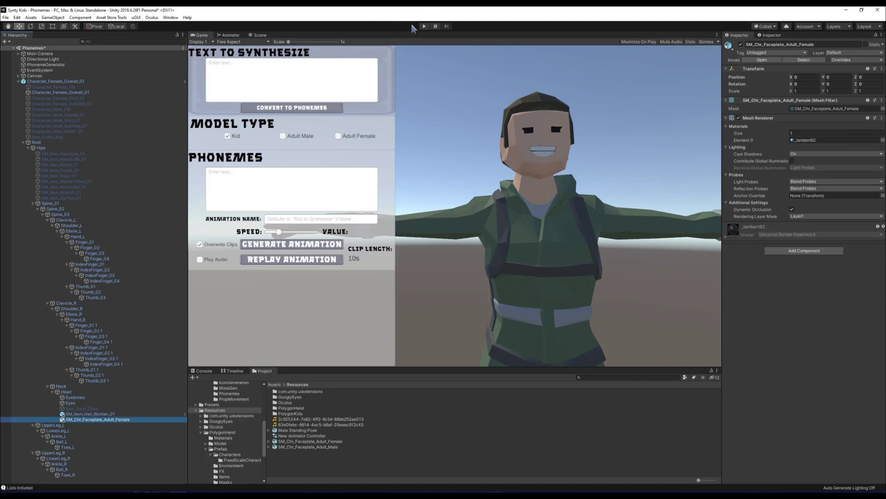
- Assign Character_Female_Overall_01 as the Kid object of the PhonemeGenerator's Face Manager script
{"action": "left_click", "coordinate": [58, 66]}
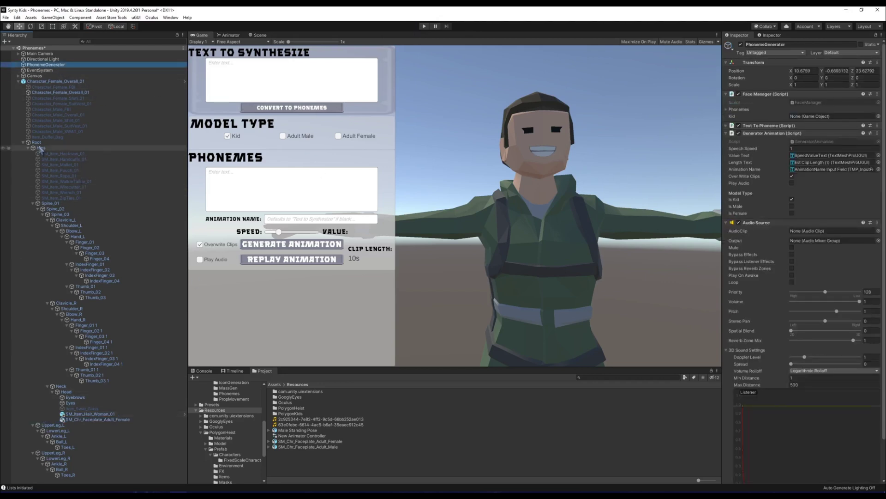
{"action": "left_click", "coordinate": [820, 94]}
{"action": "left_click_drag", "start_coordinate": [820, 94], "coordinate": [814, 117]}
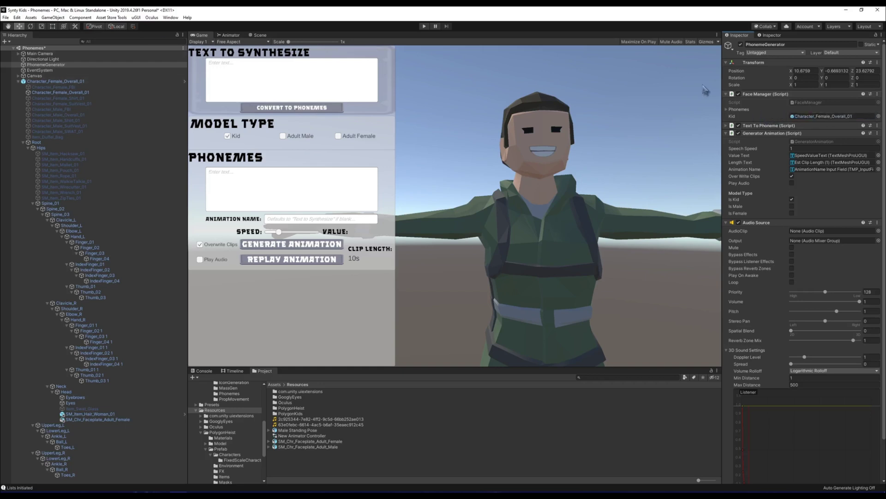
- Run the Phonemes scene and convert the text "hello friends" to phonemes with the Adult Female model type
{"action": "left_click", "coordinate": [423, 27]}
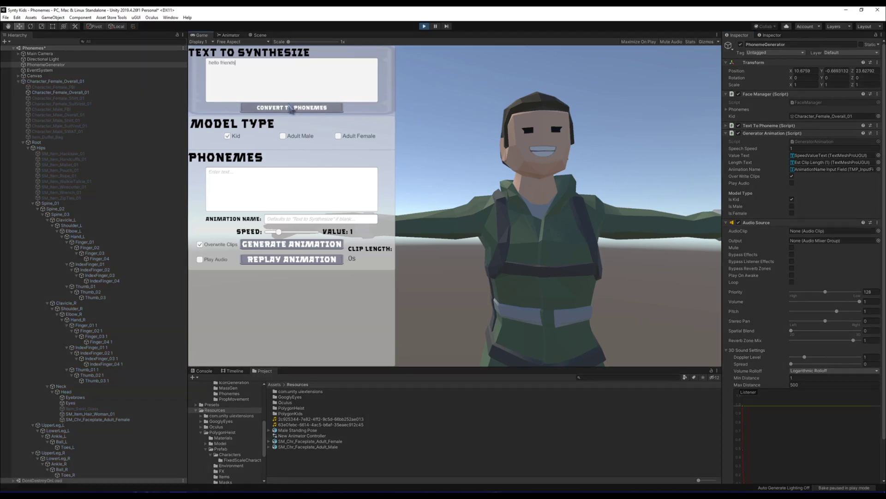
{"action": "left_click", "coordinate": [339, 137]}
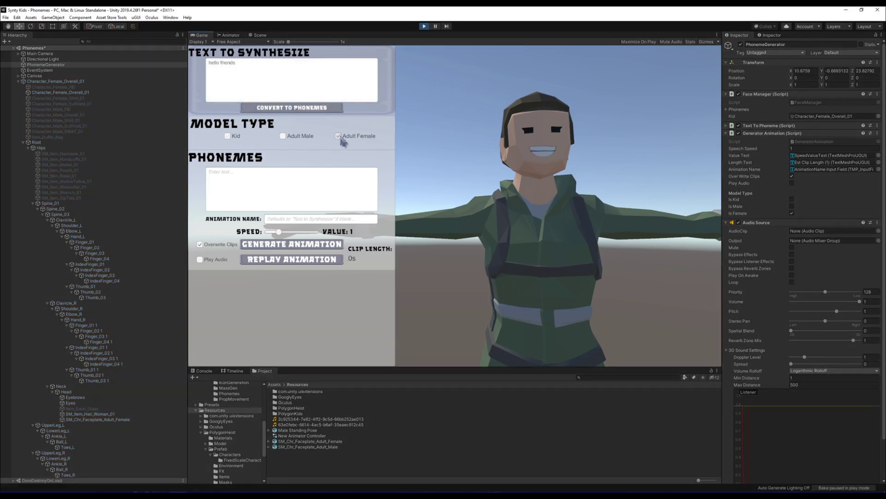
{"action": "left_click", "coordinate": [322, 112]}
- Keep Adult Female as the model type and generate the phoneme animation at speed 3
{"action": "left_click", "coordinate": [233, 135]}
{"action": "left_click", "coordinate": [346, 139]}
{"action": "left_click", "coordinate": [338, 138]}
{"action": "left_click_drag", "start_coordinate": [280, 239], "coordinate": [307, 238]}
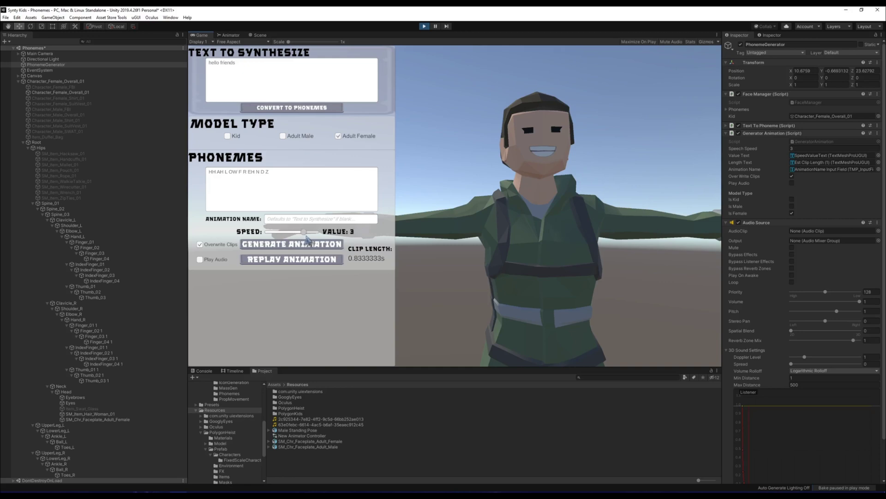
{"action": "left_click", "coordinate": [286, 248]}
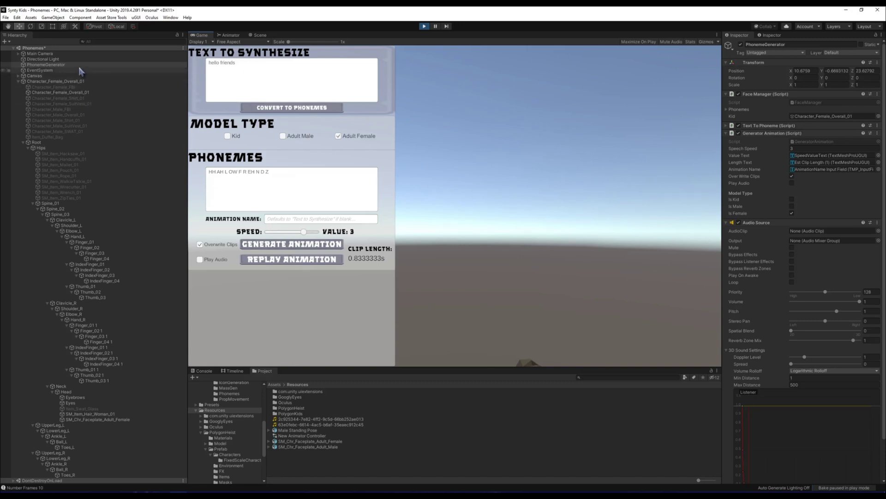
- Lower the Main Camera to Y position 0.57 and replay the animation, including at speed 2.8
{"action": "left_click", "coordinate": [70, 54]}
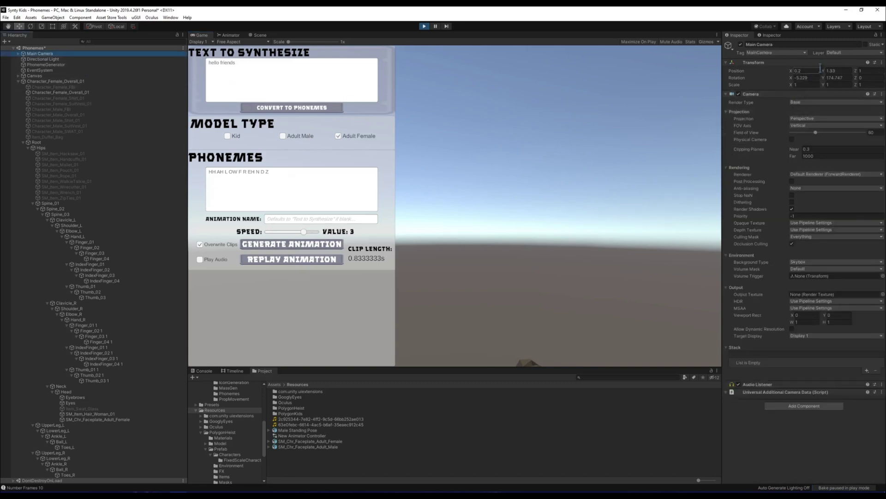
{"action": "left_click_drag", "start_coordinate": [825, 71], "coordinate": [815, 71]}
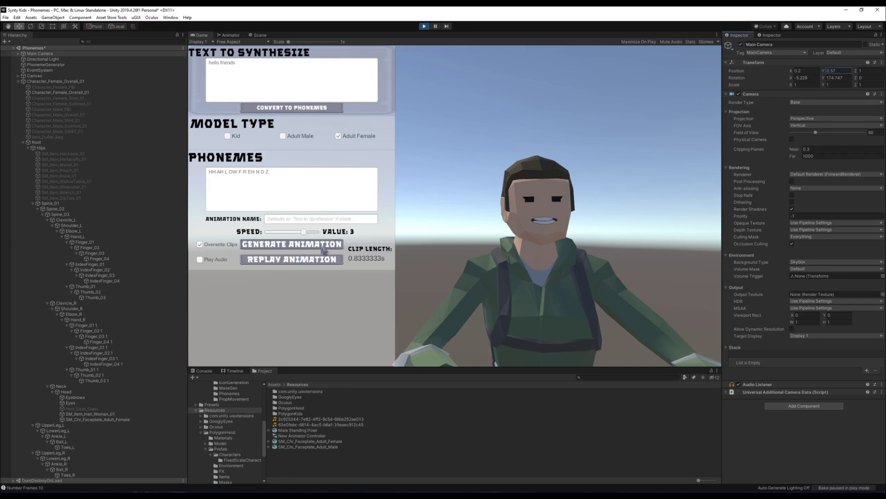
{"action": "left_click", "coordinate": [311, 262]}
{"action": "left_click_drag", "start_coordinate": [304, 233], "coordinate": [301, 232]}
{"action": "left_click", "coordinate": [302, 260]}
- Inspect the generated hello friends animation clip in the Saved/Animations folder
{"action": "scroll", "coordinate": [219, 442], "scroll_direction": "down", "scroll_amount": 4}
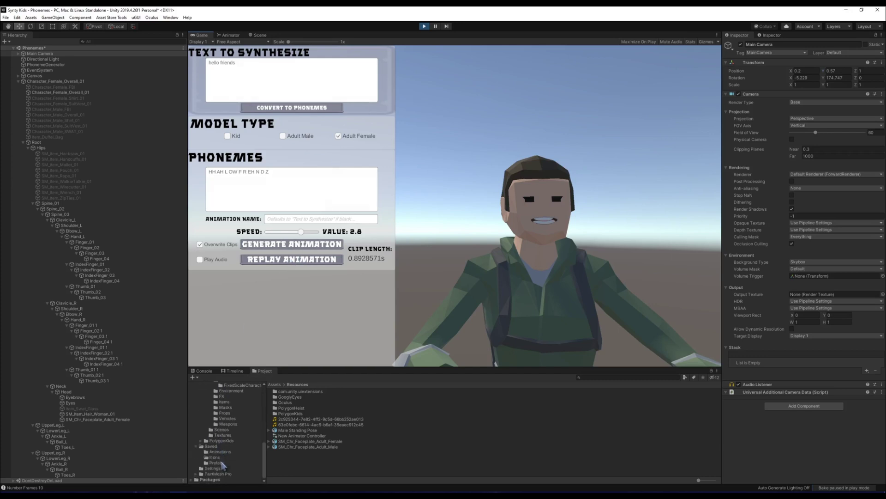
{"action": "left_click", "coordinate": [221, 452]}
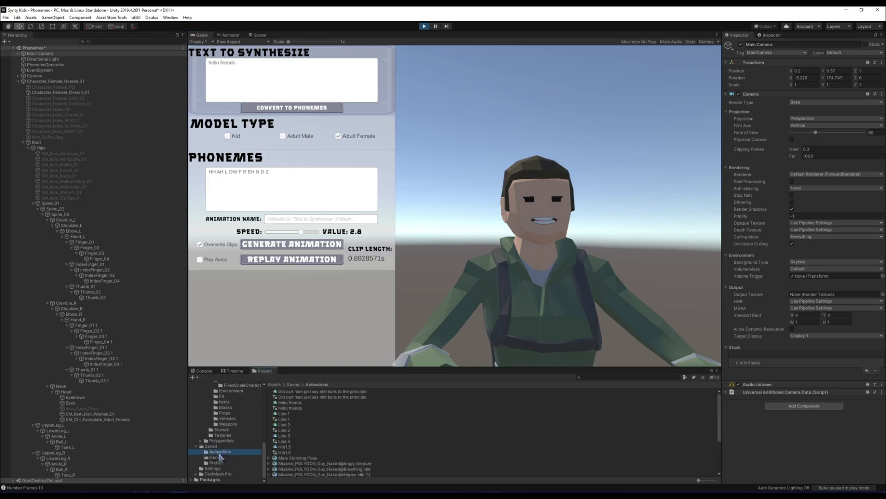
{"action": "left_click", "coordinate": [291, 404]}
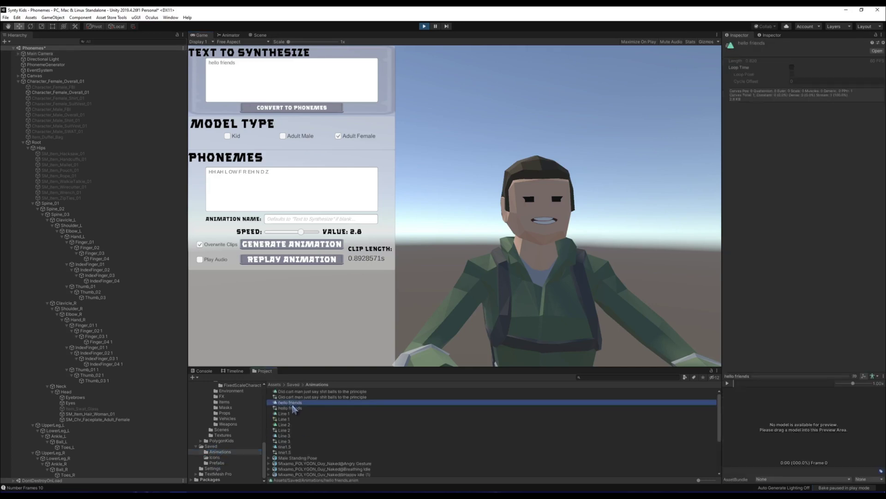
- Exit play mode and open the Emotion scene from KidEnhancementToolkit's Scenes folder without saving the Phonemes scene
{"action": "left_click", "coordinate": [425, 26]}
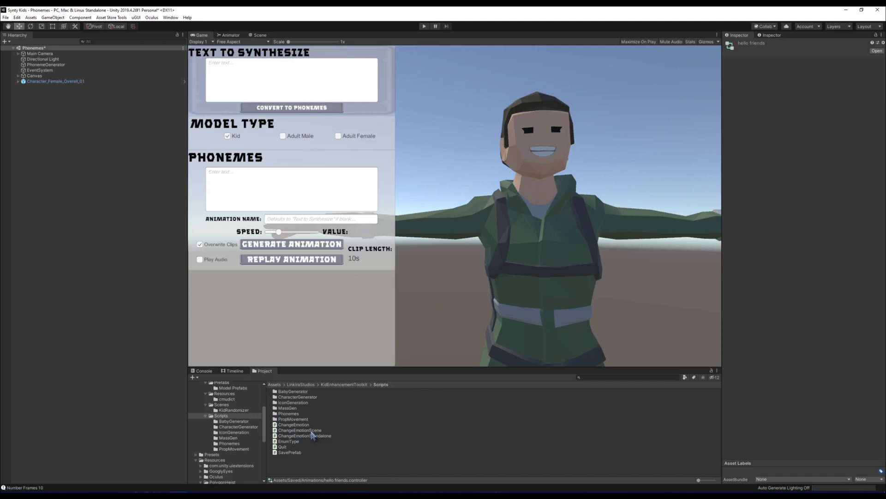
{"action": "left_click", "coordinate": [222, 404]}
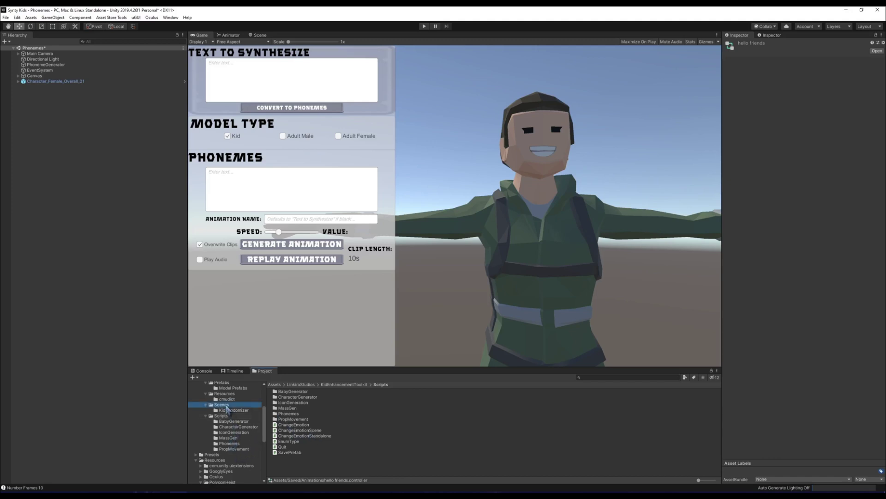
{"action": "double_click", "coordinate": [291, 402]}
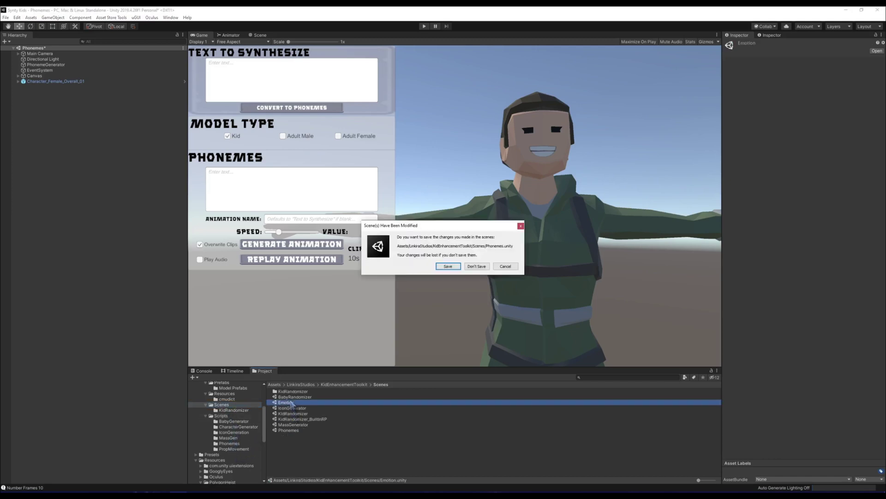
{"action": "left_click", "coordinate": [480, 264]}
- Add the SM_Chr_Kid_Doctor_01 prefab from PolygonKids' Characters folder to the Emotion scene
{"action": "double_click", "coordinate": [295, 397]}
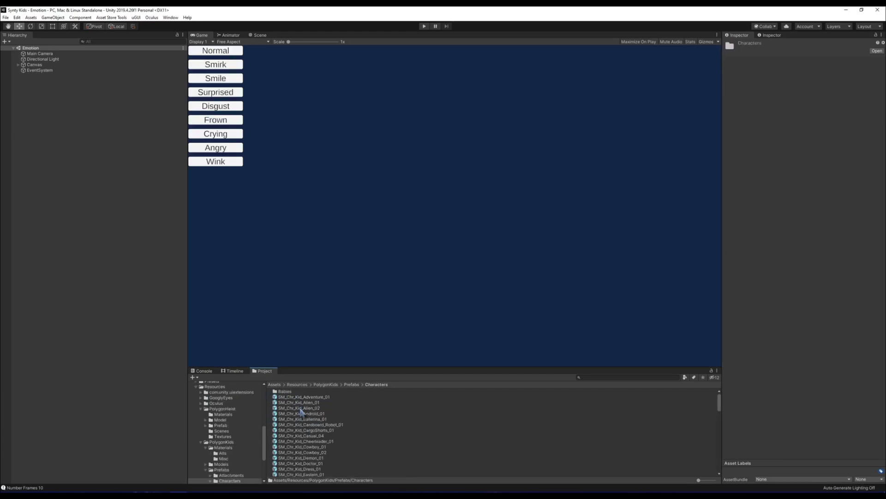
{"action": "left_click_drag", "start_coordinate": [307, 464], "coordinate": [89, 179]}
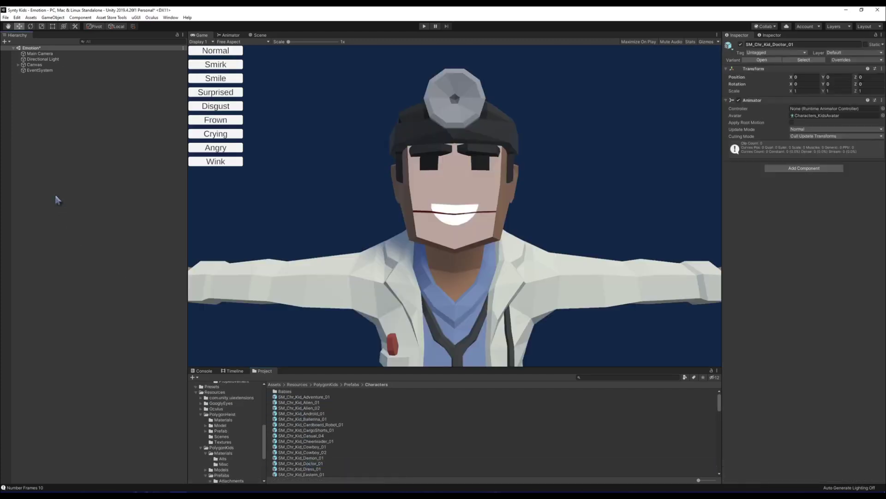
- Run the Emotion scene and preview every expression from Smirk through Wink on the doctor's face
{"action": "left_click", "coordinate": [425, 26]}
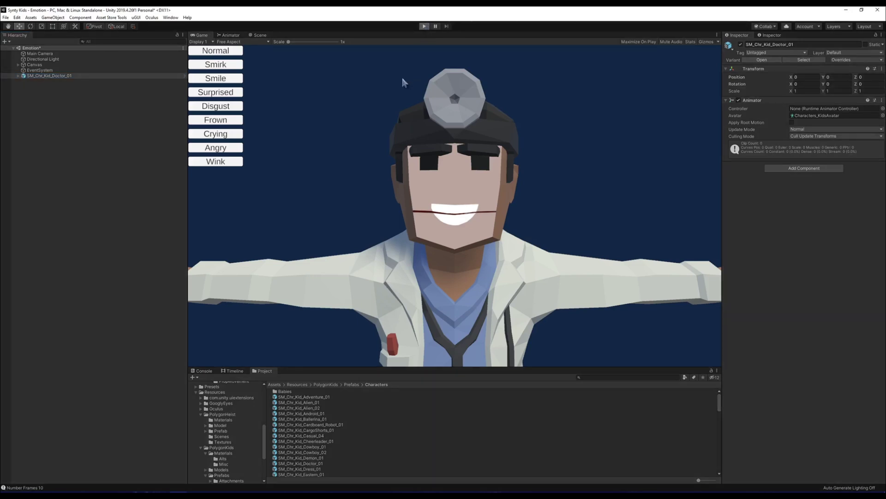
{"action": "left_click", "coordinate": [234, 64]}
{"action": "left_click", "coordinate": [224, 79]}
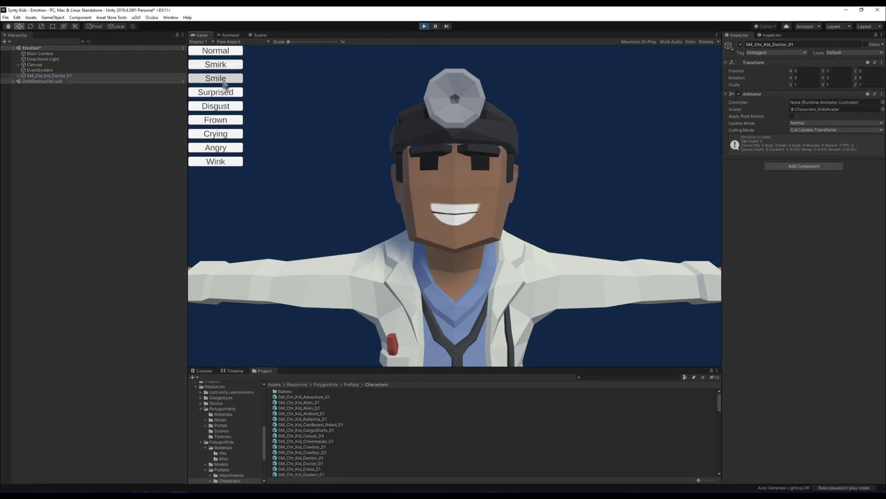
{"action": "left_click", "coordinate": [222, 93]}
{"action": "left_click", "coordinate": [224, 106]}
{"action": "left_click", "coordinate": [225, 120]}
{"action": "left_click", "coordinate": [226, 134]}
{"action": "left_click", "coordinate": [225, 147]}
{"action": "left_click", "coordinate": [226, 161]}
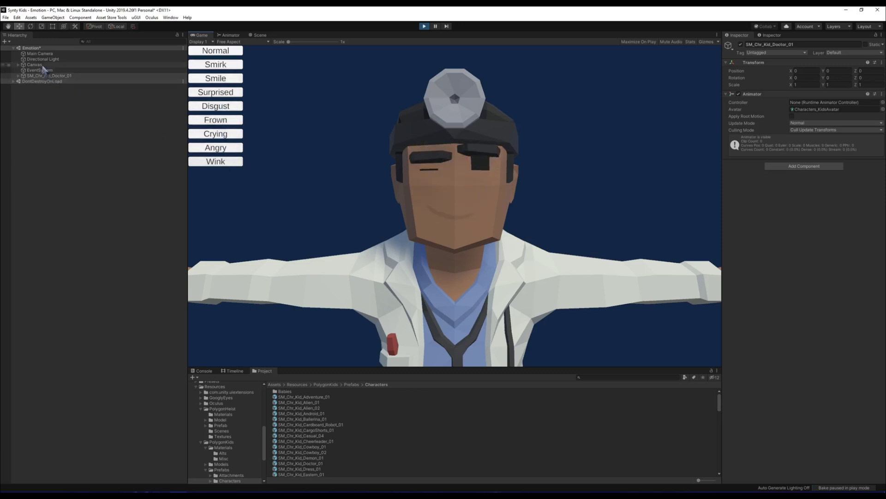
- Inspect the script references of ChangeEmotionScriptObject under Canvas, and preview the Angry and Crying expressions
{"action": "left_click", "coordinate": [18, 64]}
{"action": "left_click", "coordinate": [46, 70]}
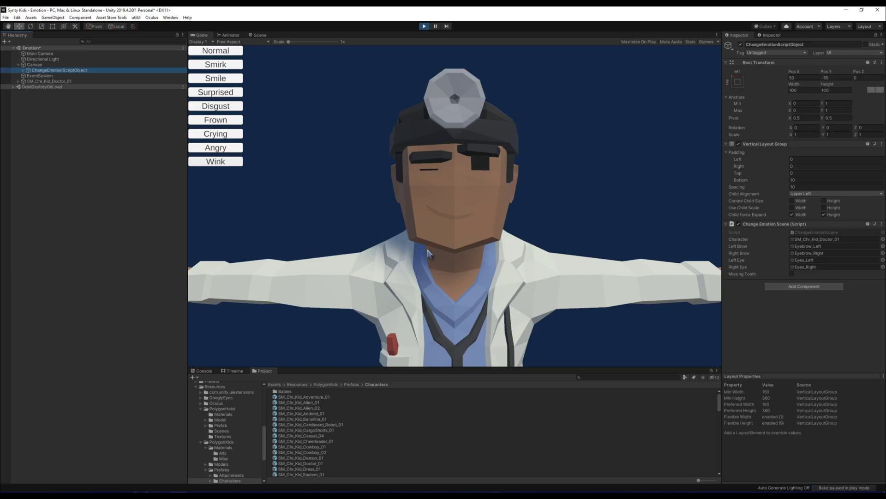
{"action": "left_click", "coordinate": [233, 148]}
{"action": "left_click", "coordinate": [229, 133]}
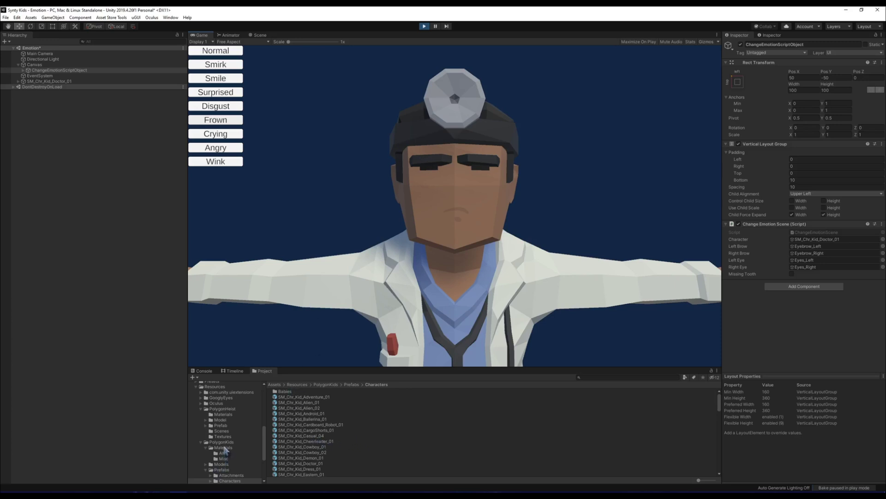
- Attach the ChangeEmotionStandalone script from the toolkit's Scripts folder to SM_Chr_Kid_Doctor_01
{"action": "scroll", "coordinate": [226, 415], "scroll_direction": "up", "scroll_amount": 3}
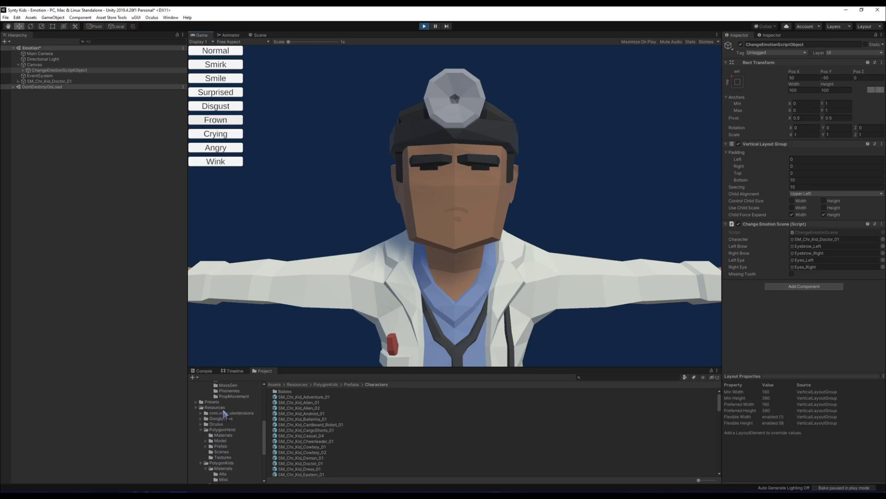
{"action": "left_click", "coordinate": [221, 405]}
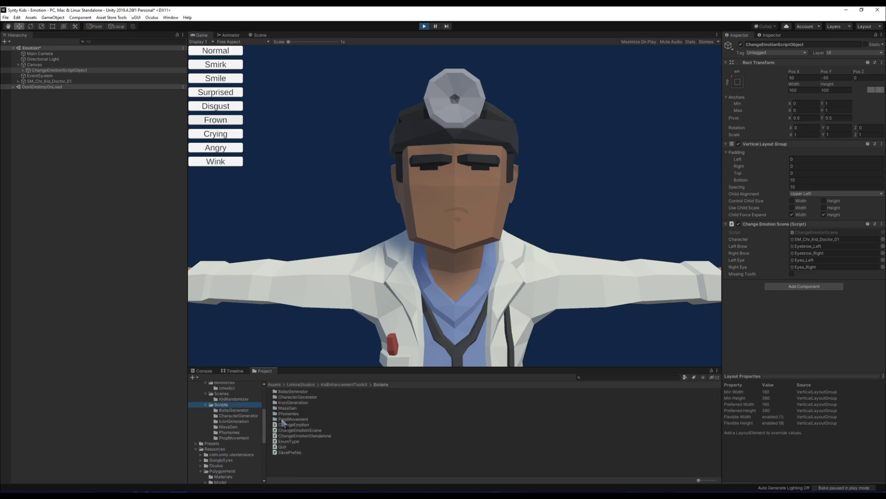
{"action": "left_click", "coordinate": [309, 435]}
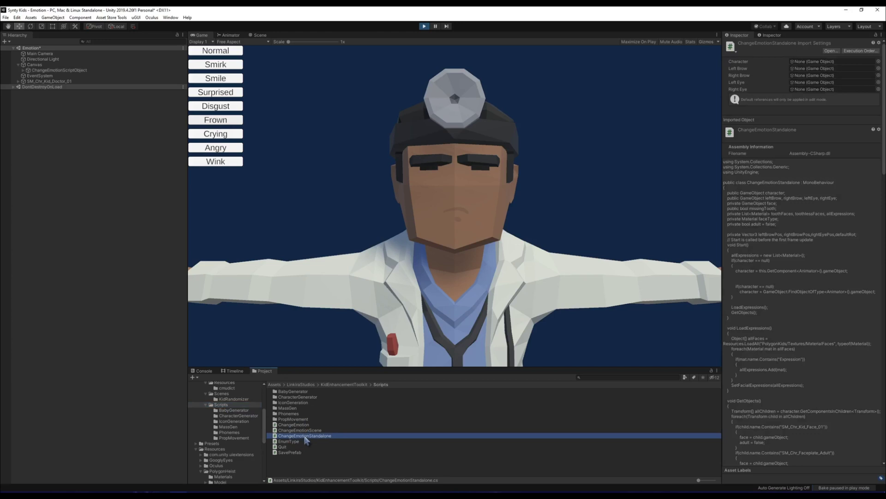
{"action": "left_click", "coordinate": [63, 81]}
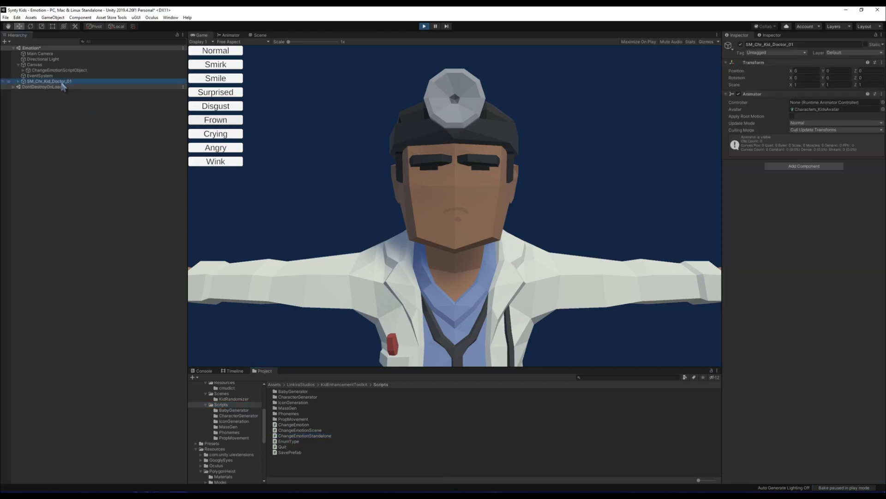
{"action": "left_click_drag", "start_coordinate": [304, 436], "coordinate": [751, 217]}
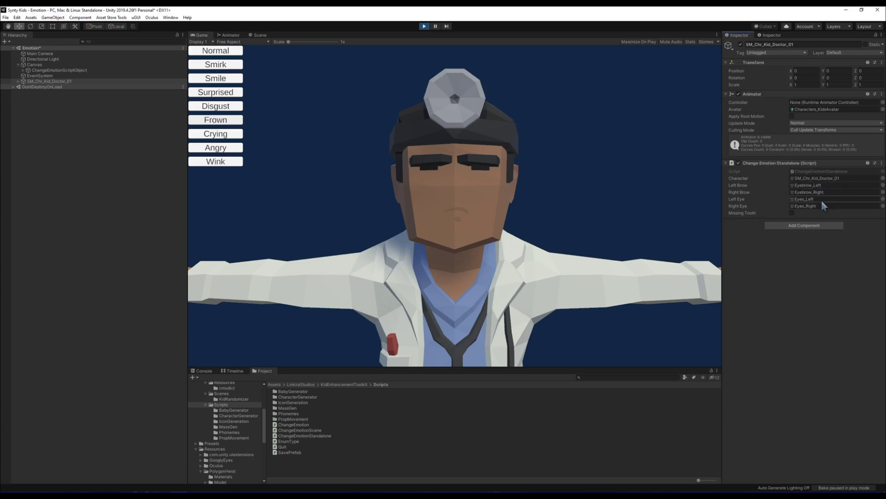